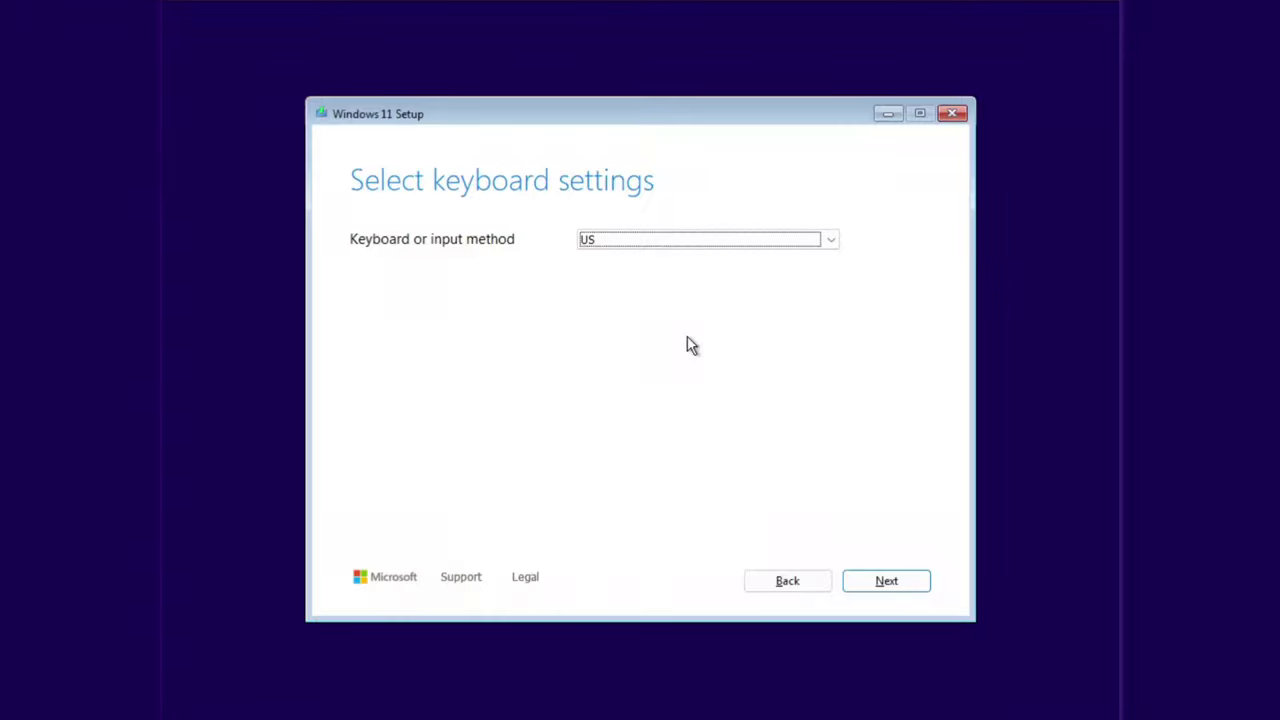
# - Keep the US keyboard, choose to install Windows 11 and agree that all files, apps and settings will be deleted
pyautogui.click(864, 582)
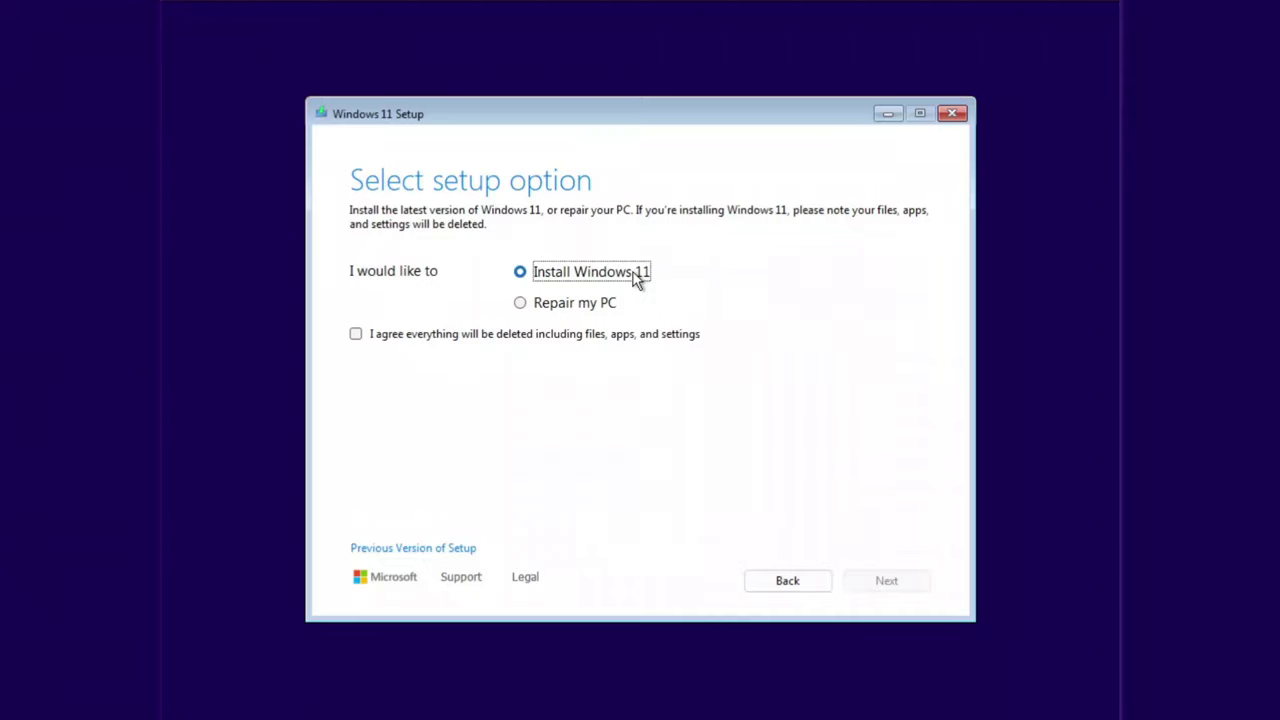
pyautogui.click(357, 336)
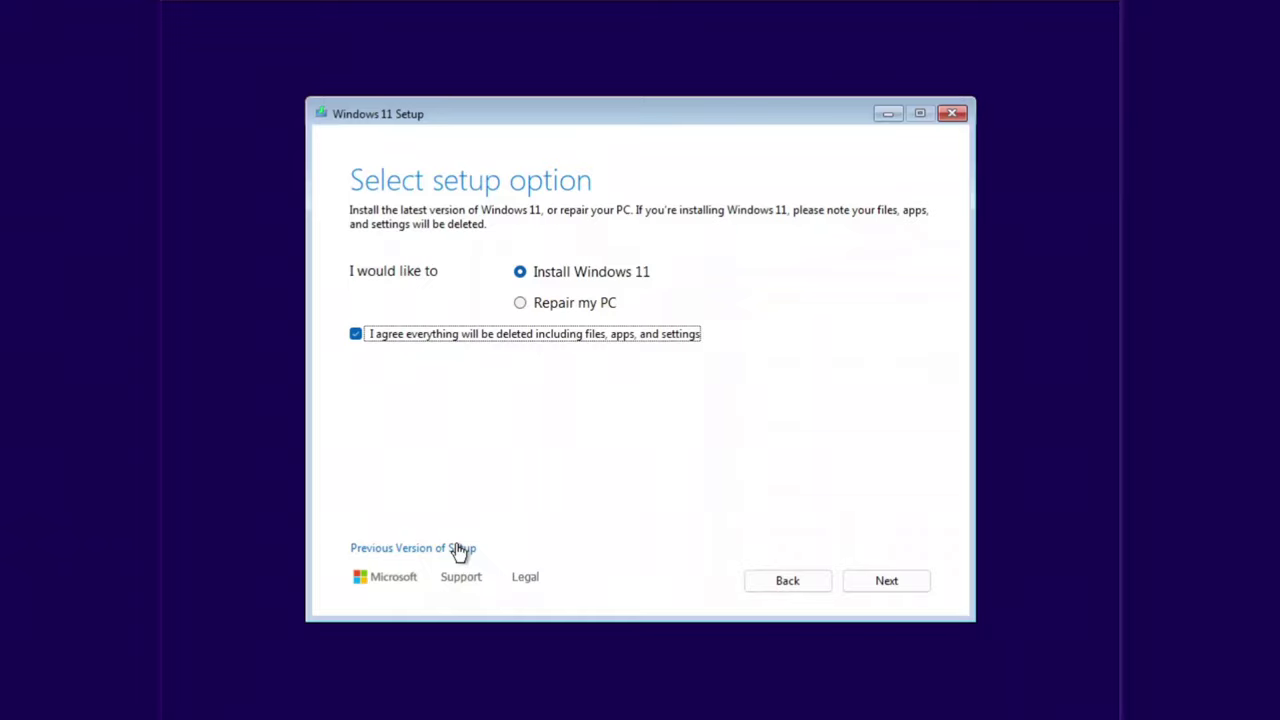
pyautogui.click(852, 588)
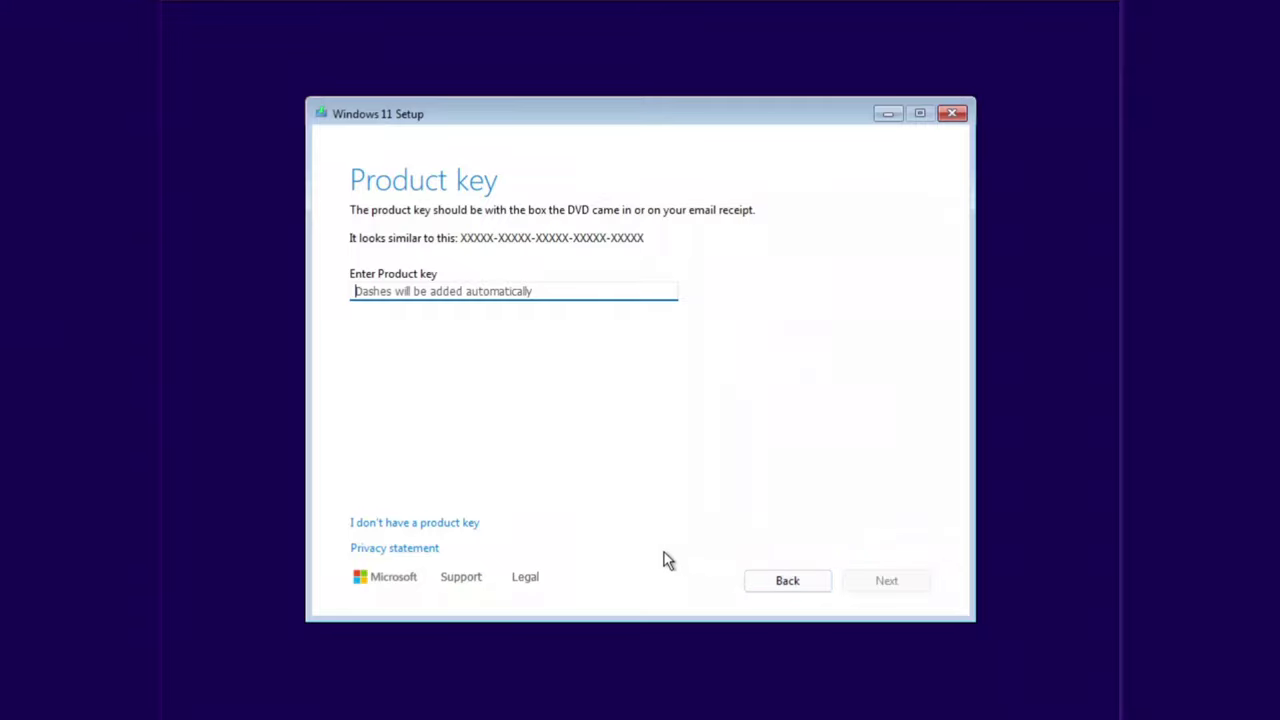
# - Continue without a product key and select the Windows 11 Pro image for installation
pyautogui.click(470, 525)
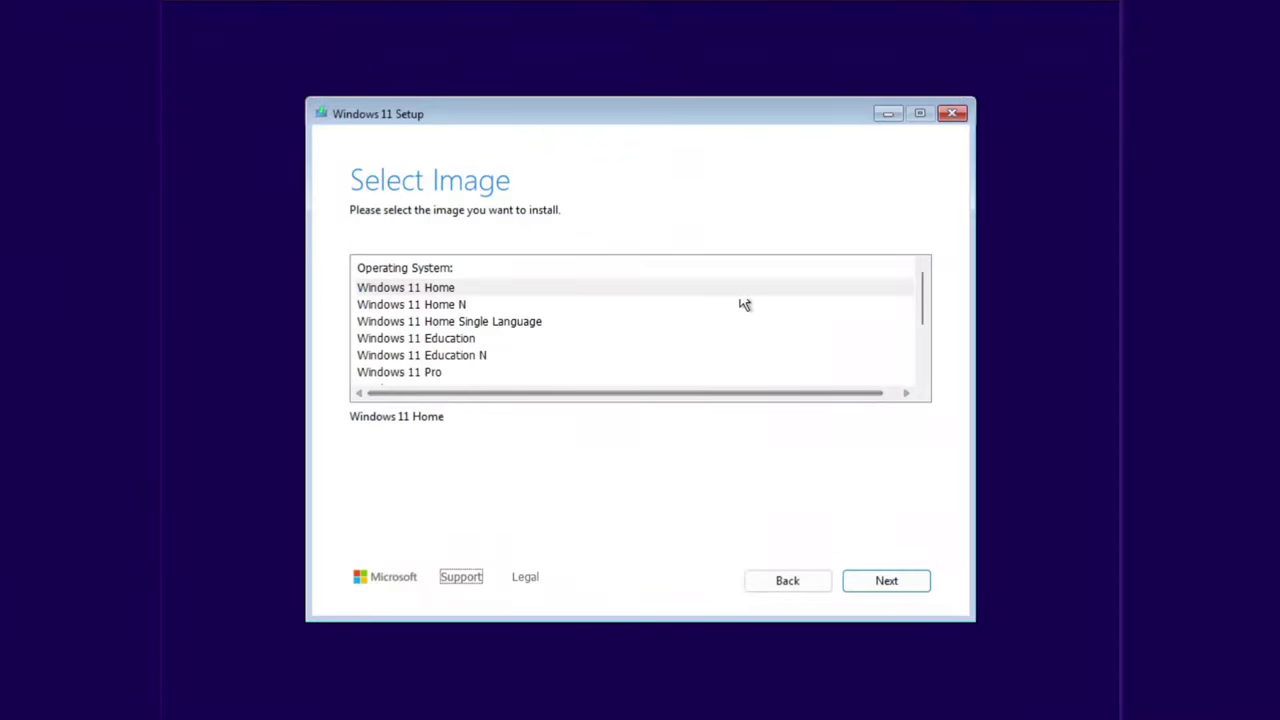
pyautogui.scroll(-1, 916, 306)
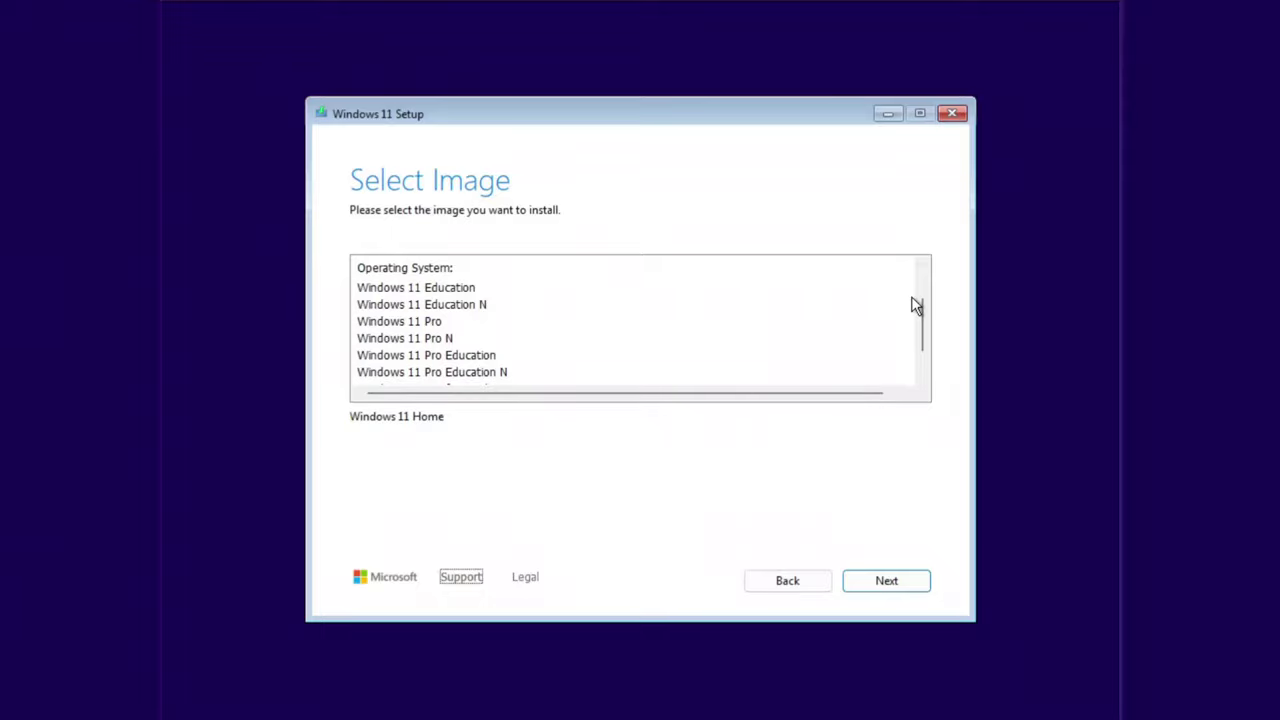
pyautogui.click(461, 321)
pyautogui.click(852, 585)
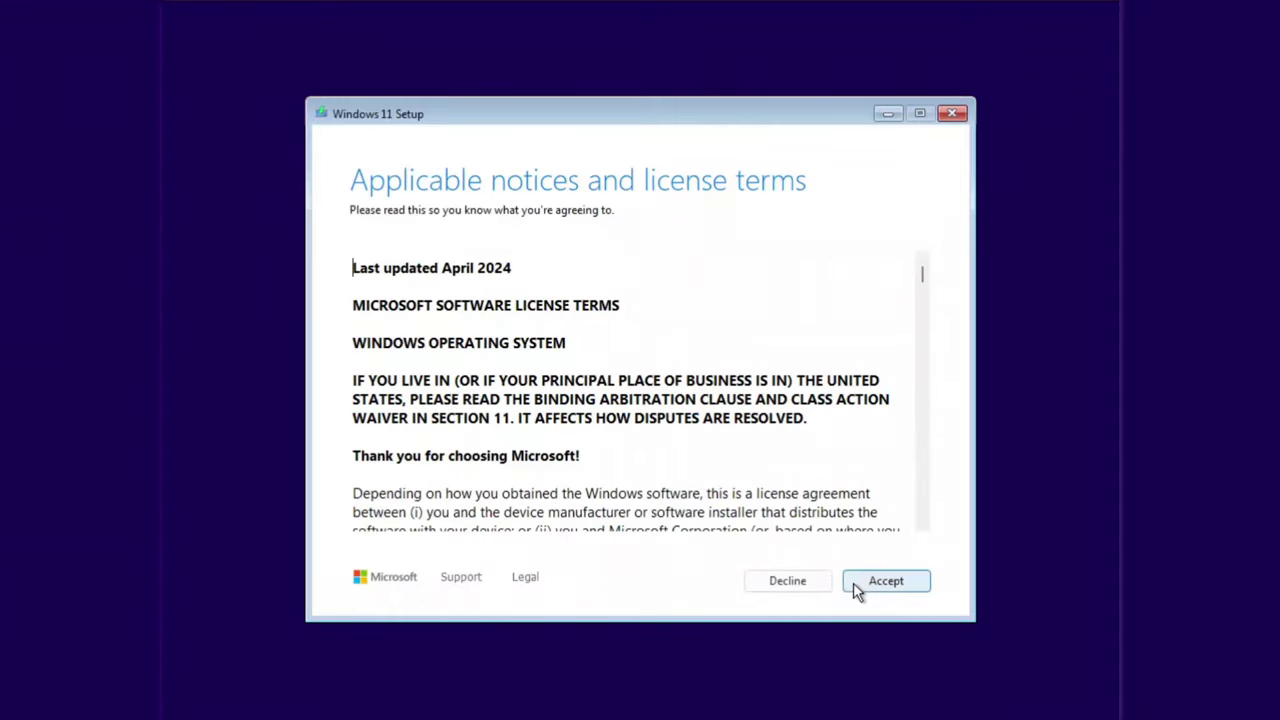
# - Look through the applicable notices and license terms and accept them
pyautogui.scroll(-10, 826, 288)
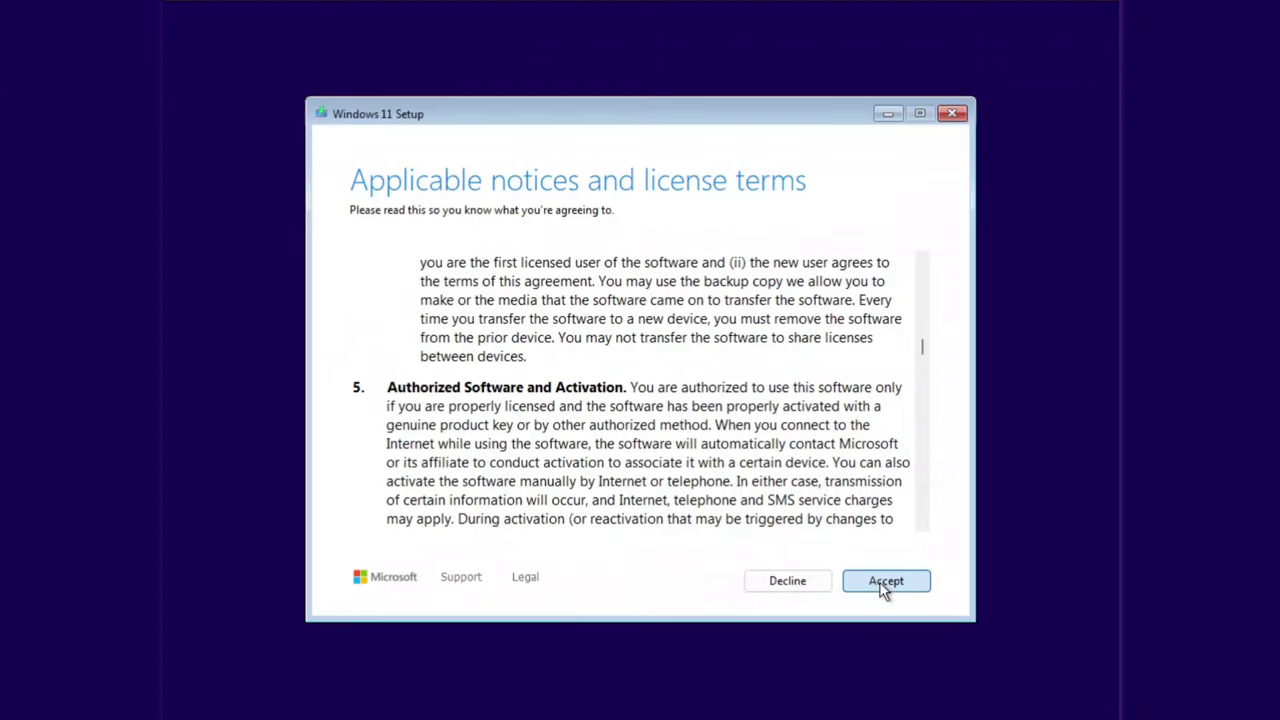
pyautogui.click(884, 583)
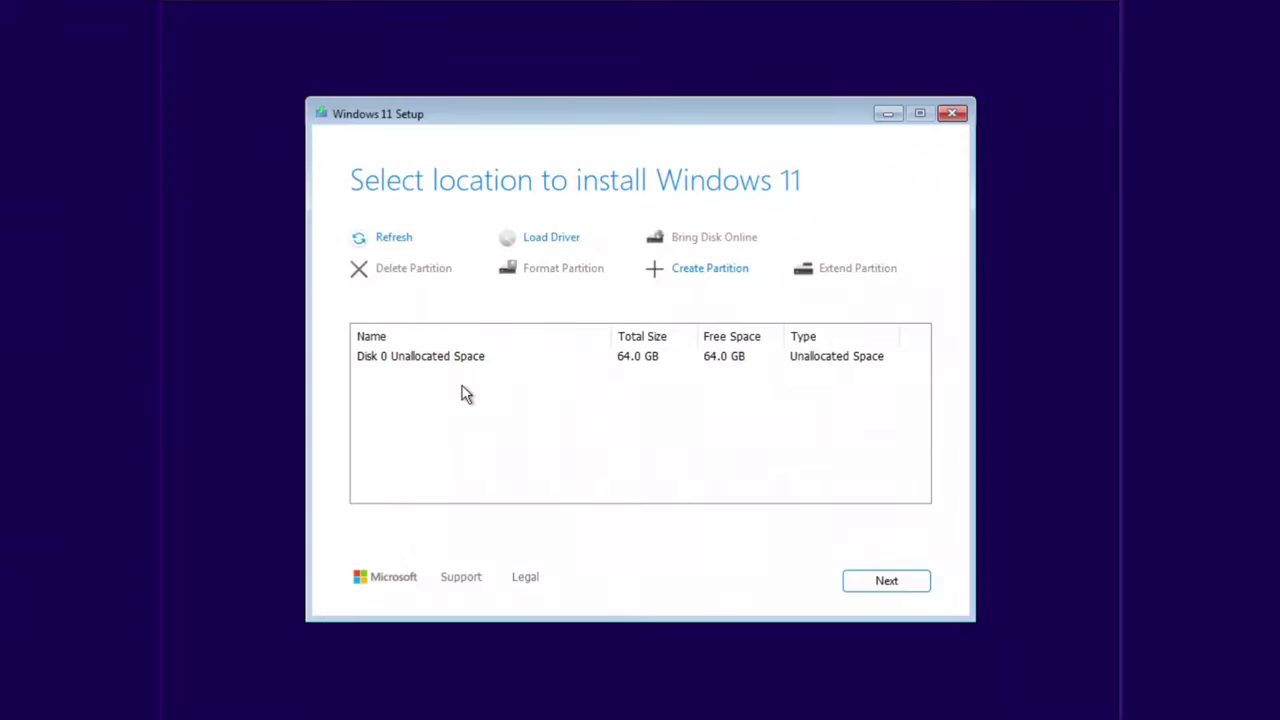
# - Choose the unallocated space on Disk 0 as the install location and start installing Windows 11 Pro
pyautogui.click(465, 364)
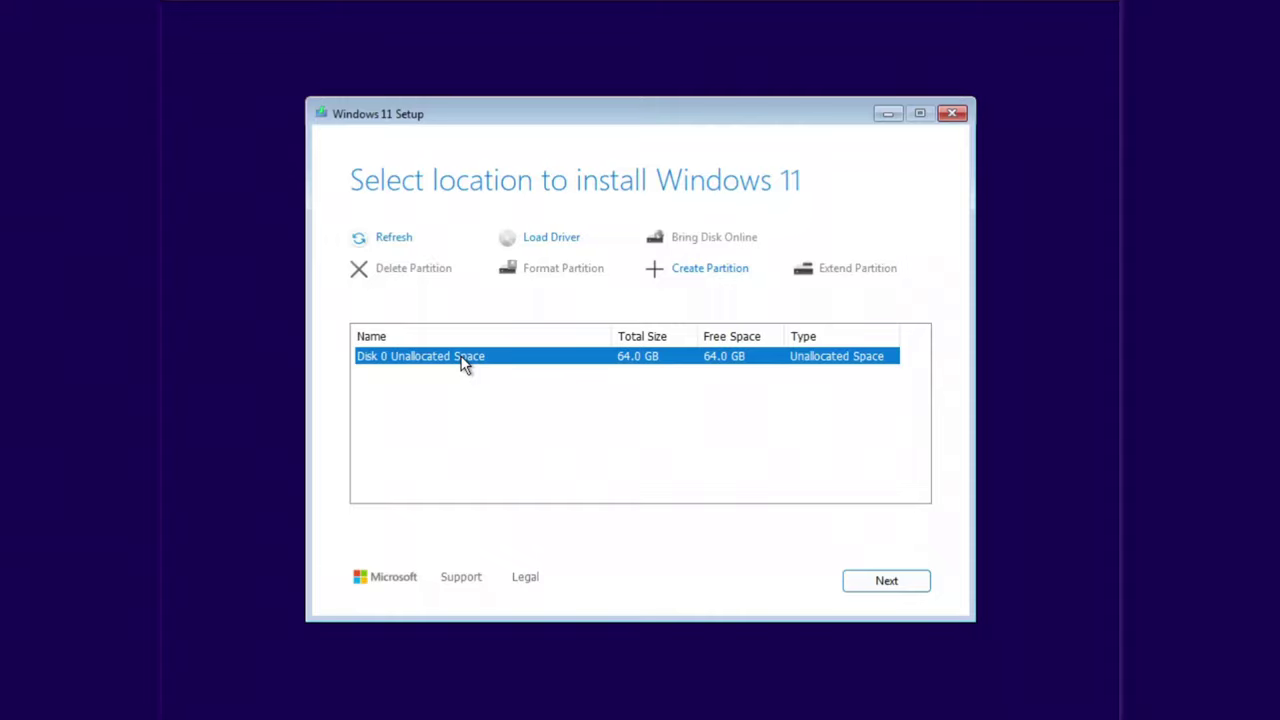
pyautogui.click(680, 272)
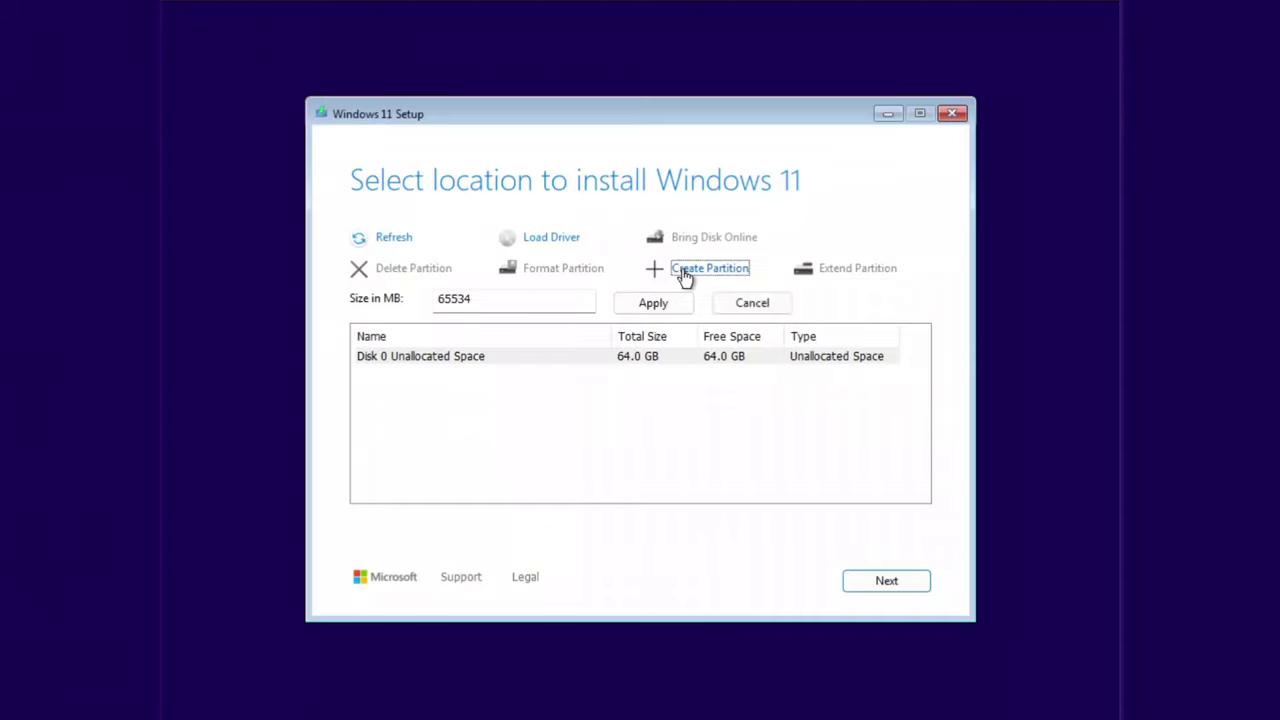
pyautogui.click(733, 306)
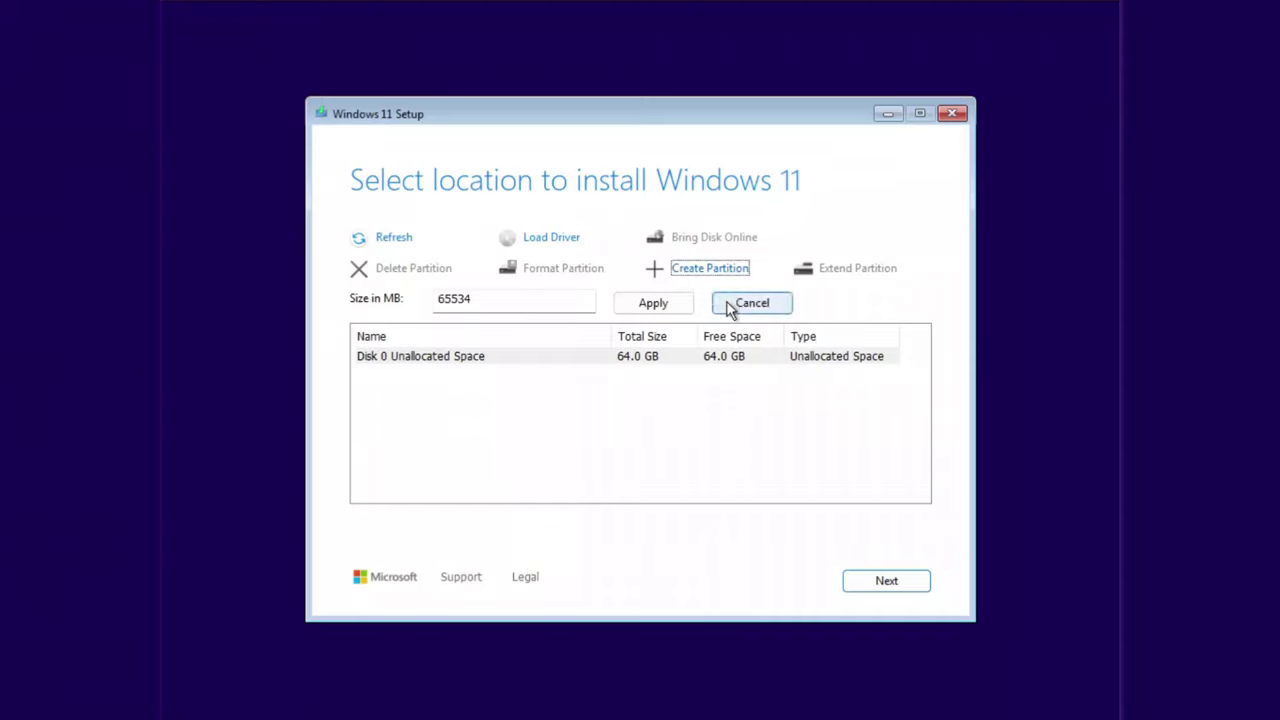
pyautogui.click(740, 362)
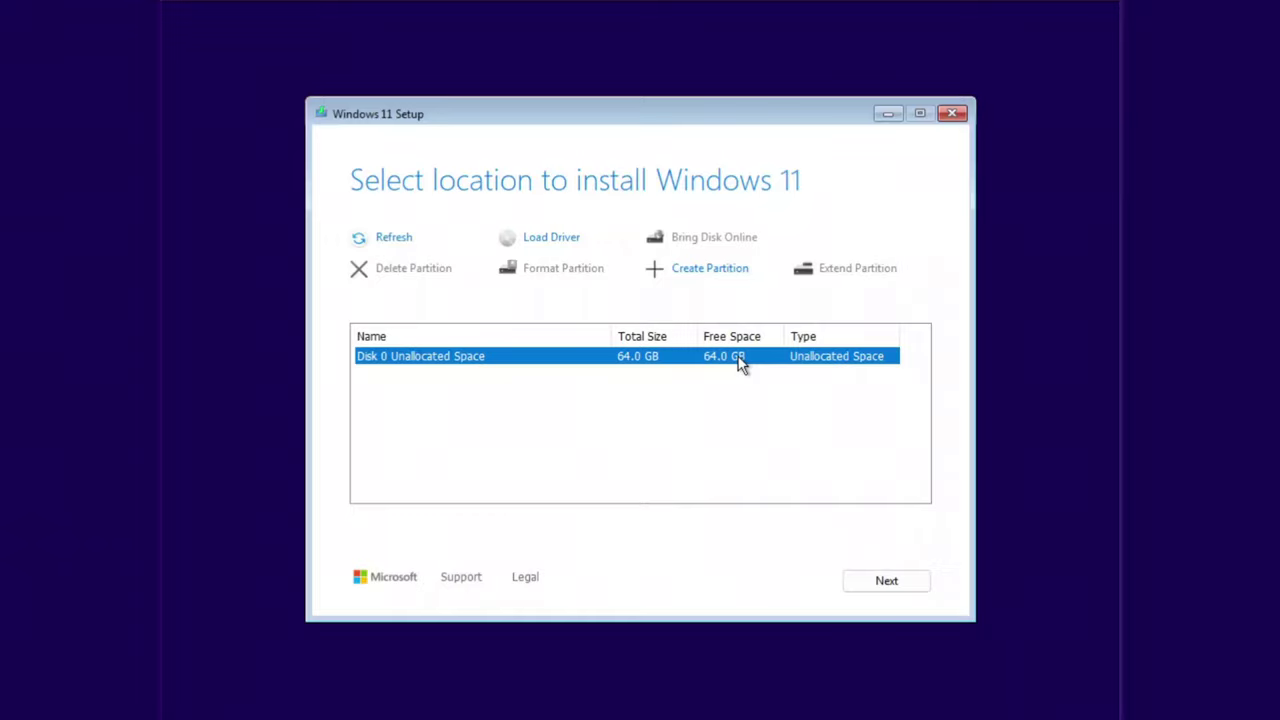
pyautogui.press('Tab')
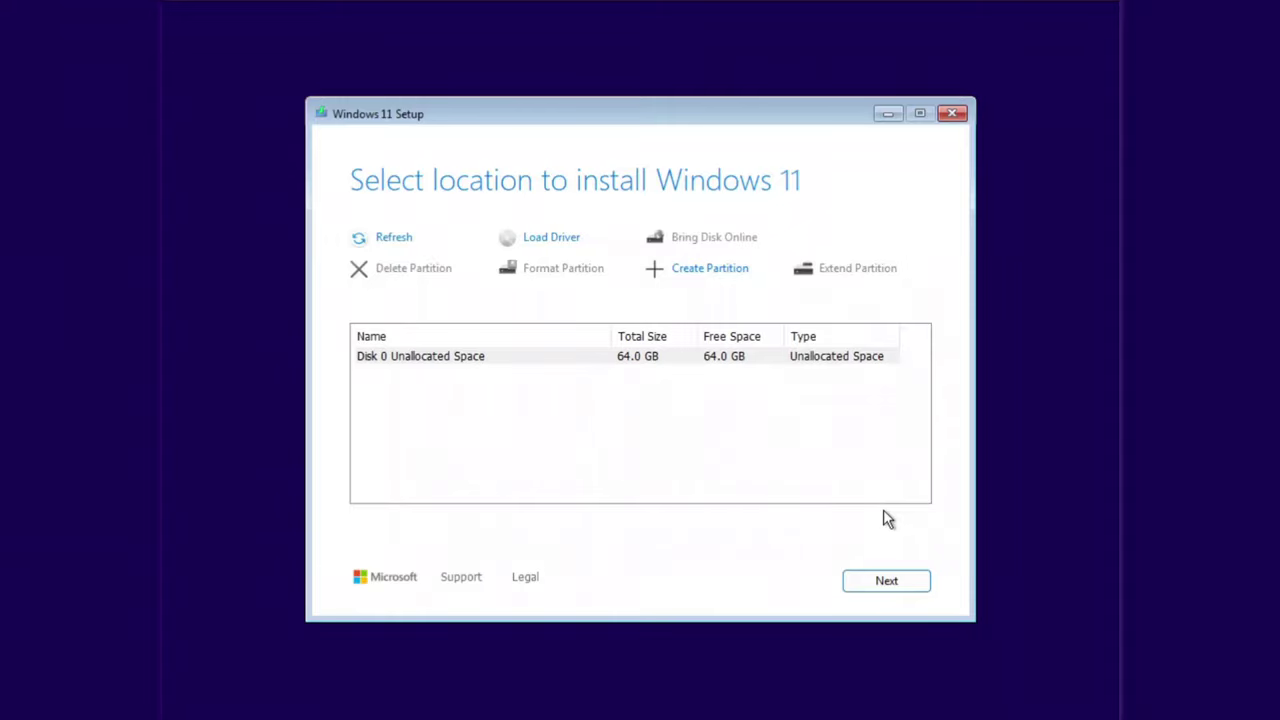
pyautogui.click(871, 582)
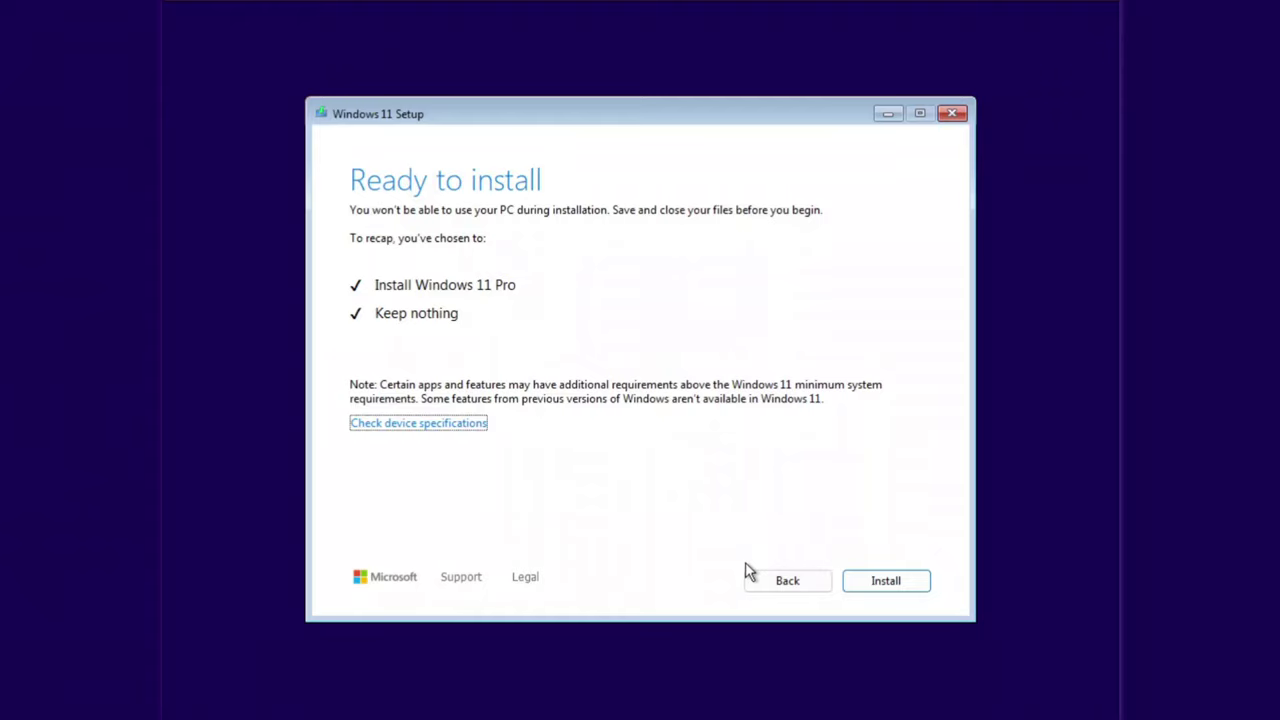
pyautogui.click(874, 580)
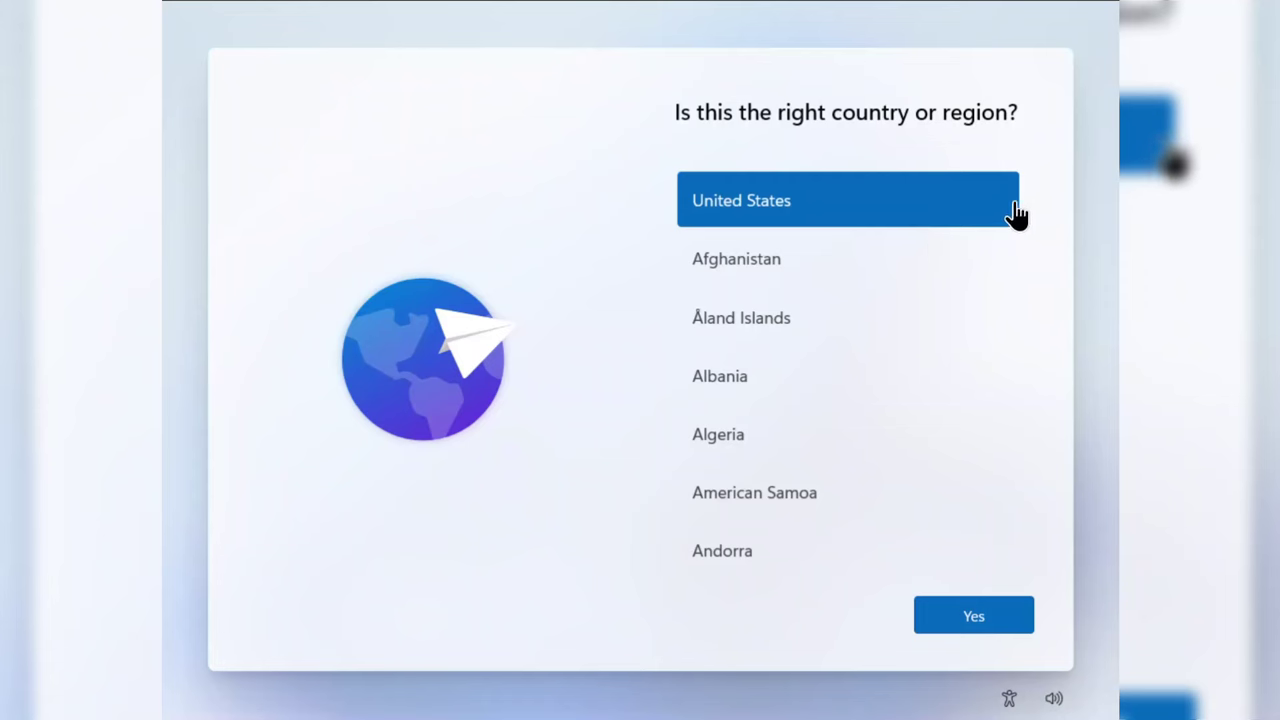
# - Confirm United States as the region and US as the keyboard layout, without adding a second layout
pyautogui.moveTo(1029, 190); pyautogui.dragTo(1000, 460)
pyautogui.scroll(-2, 1000, 460)
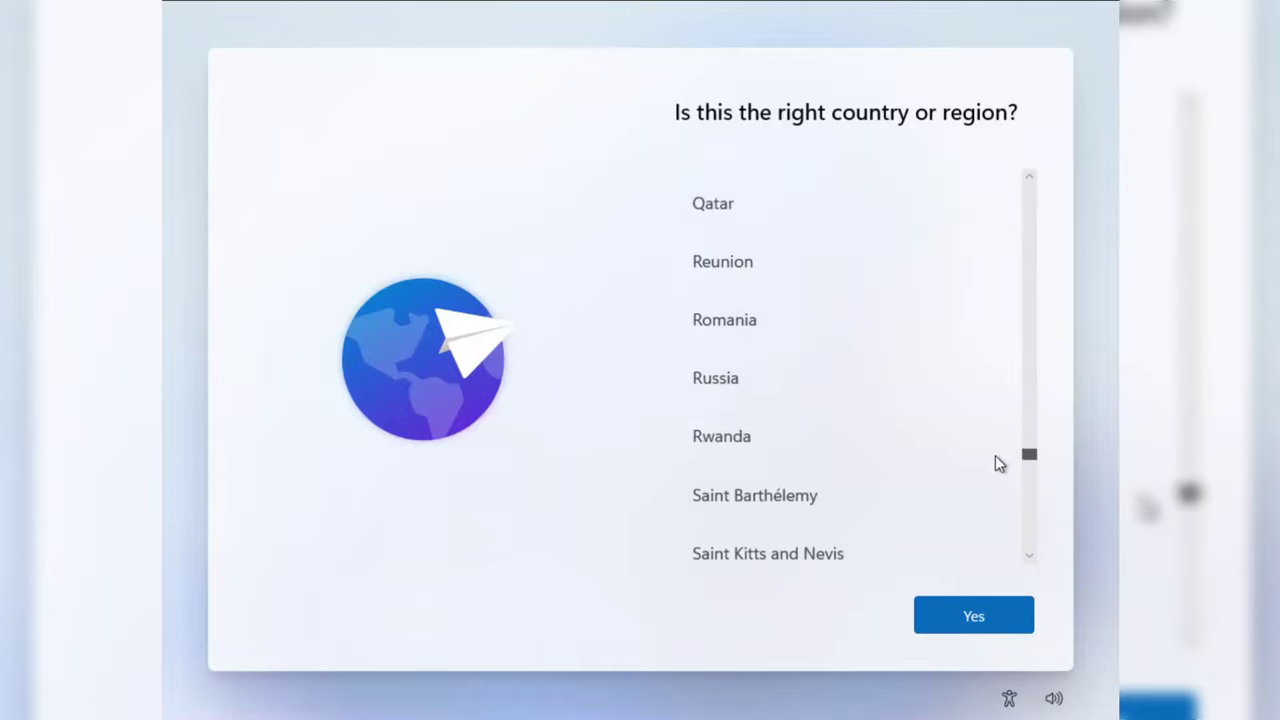
pyautogui.click(945, 620)
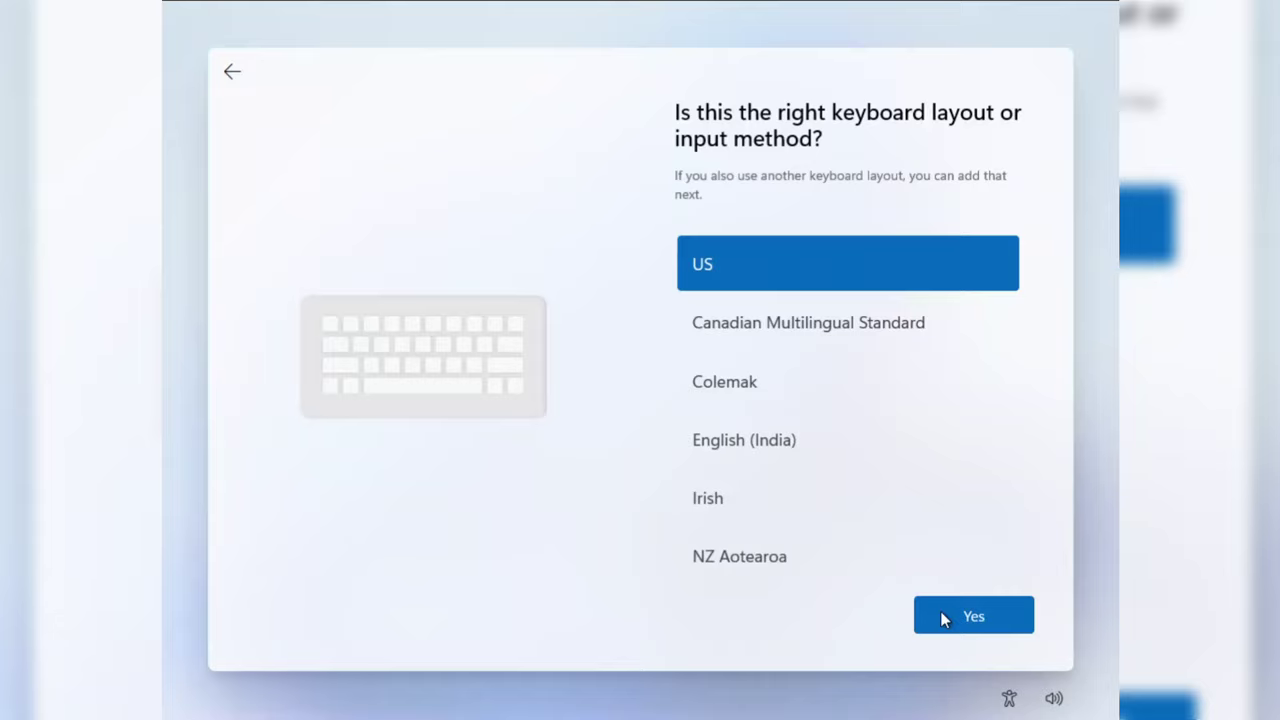
pyautogui.click(945, 620)
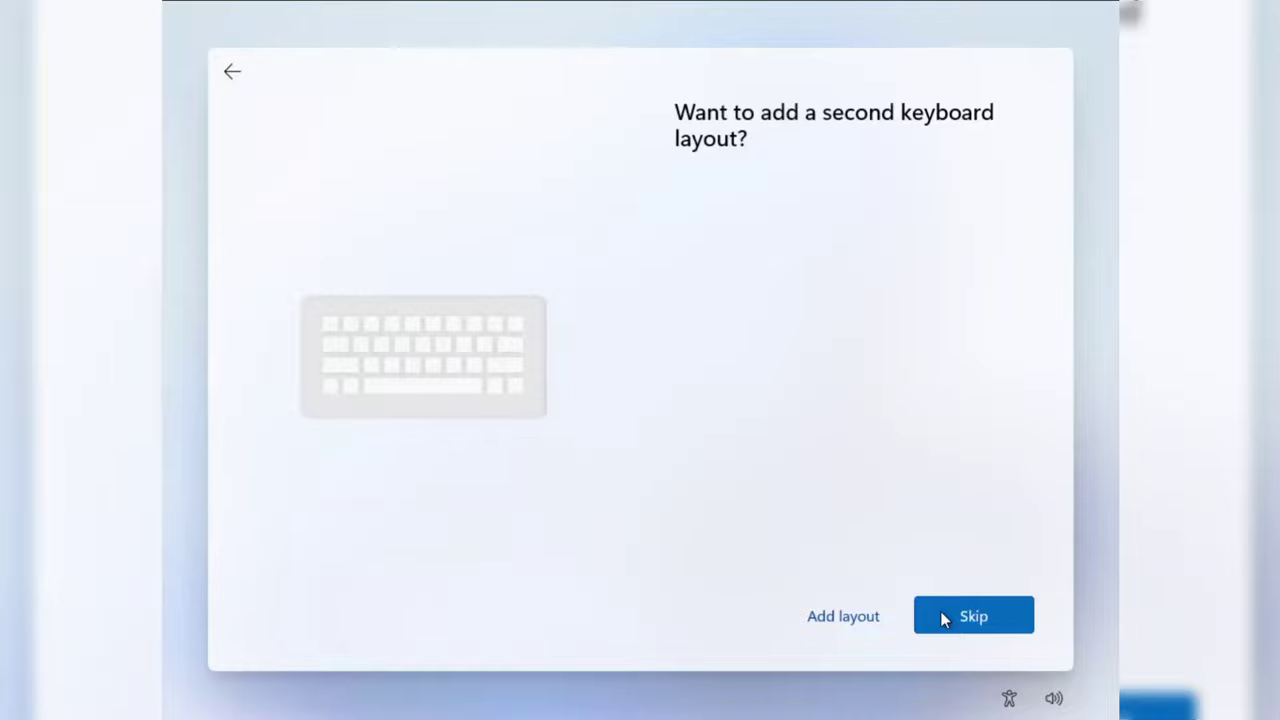
pyautogui.click(945, 620)
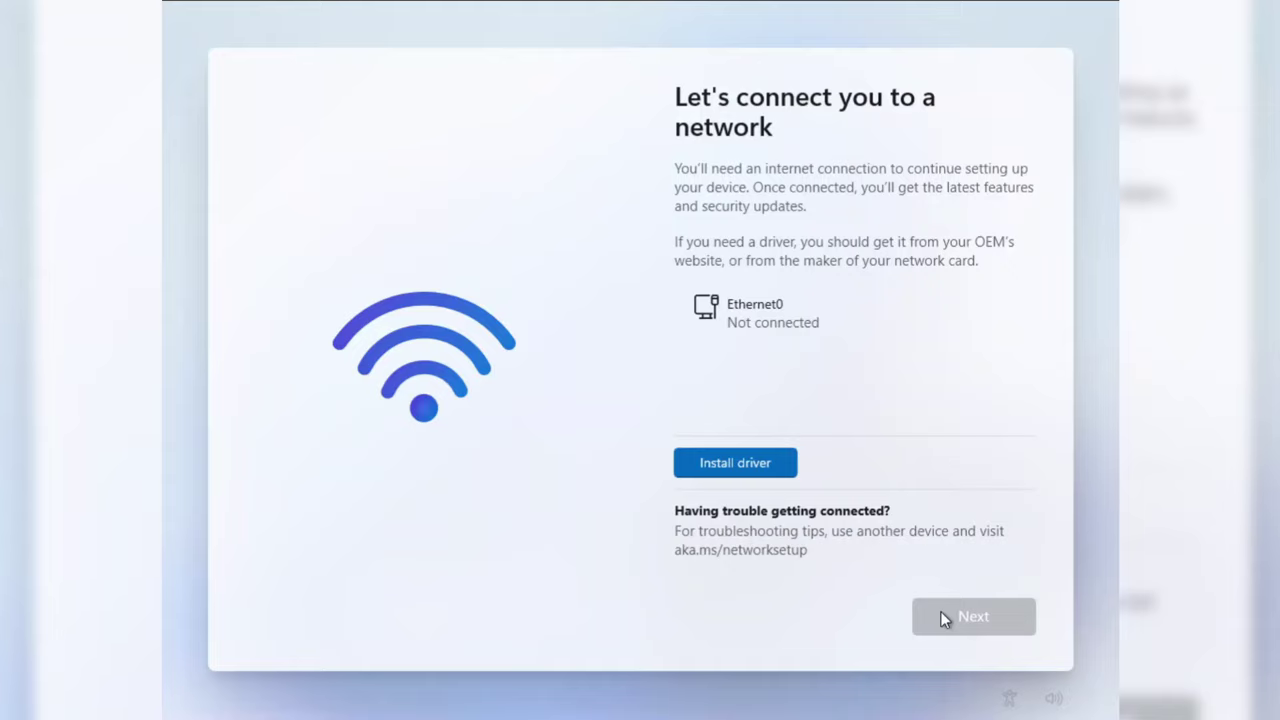
# - Continue over the wired network without installing a driver and skip naming the device
pyautogui.click(699, 471)
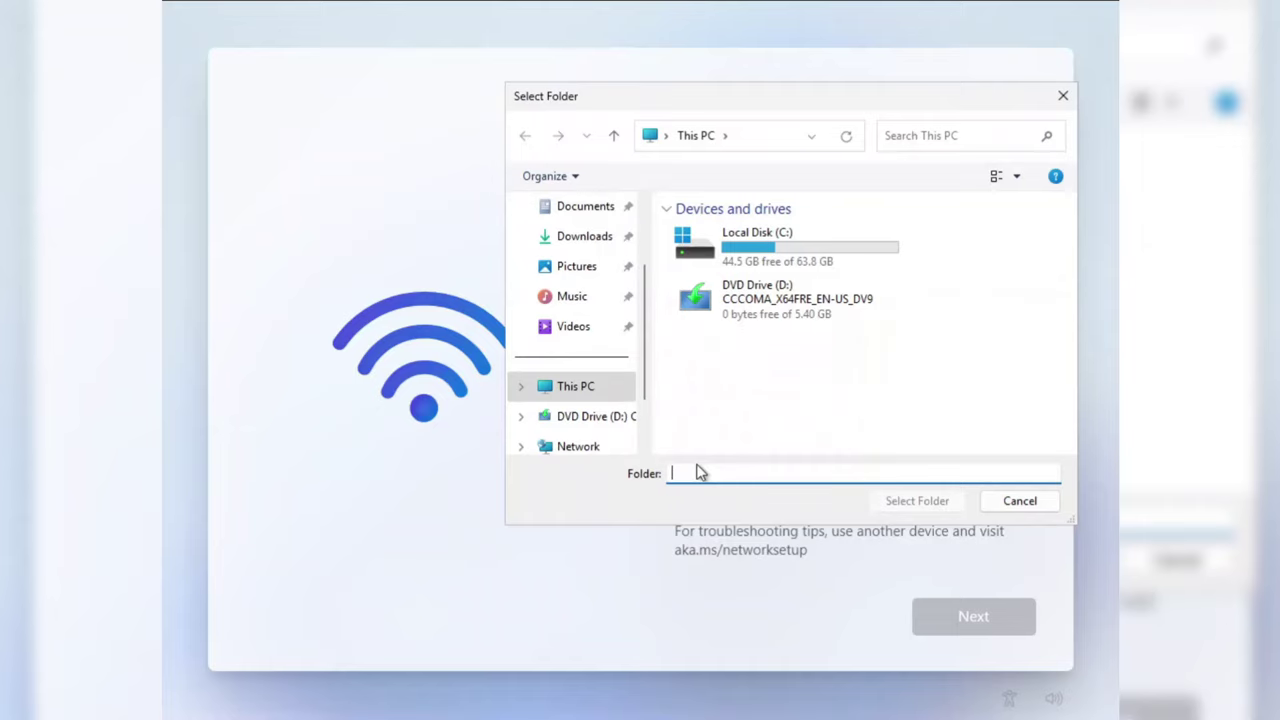
pyautogui.press('Escape')
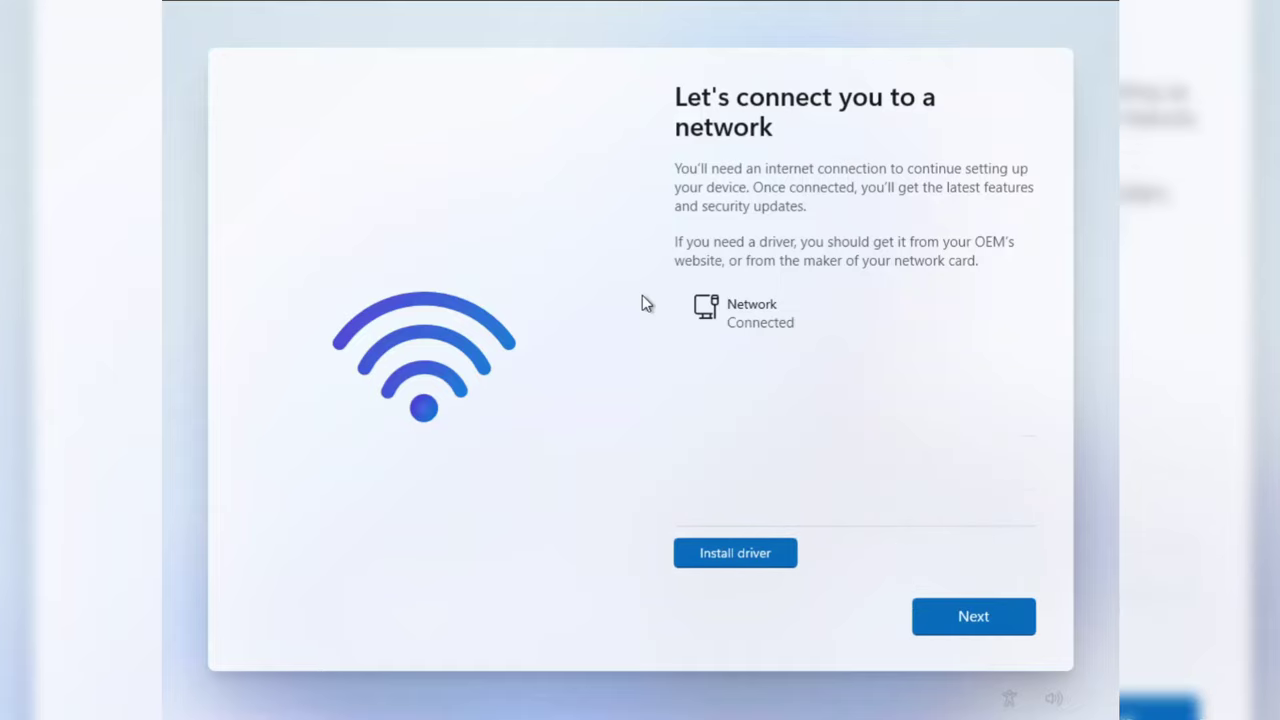
pyautogui.click(932, 620)
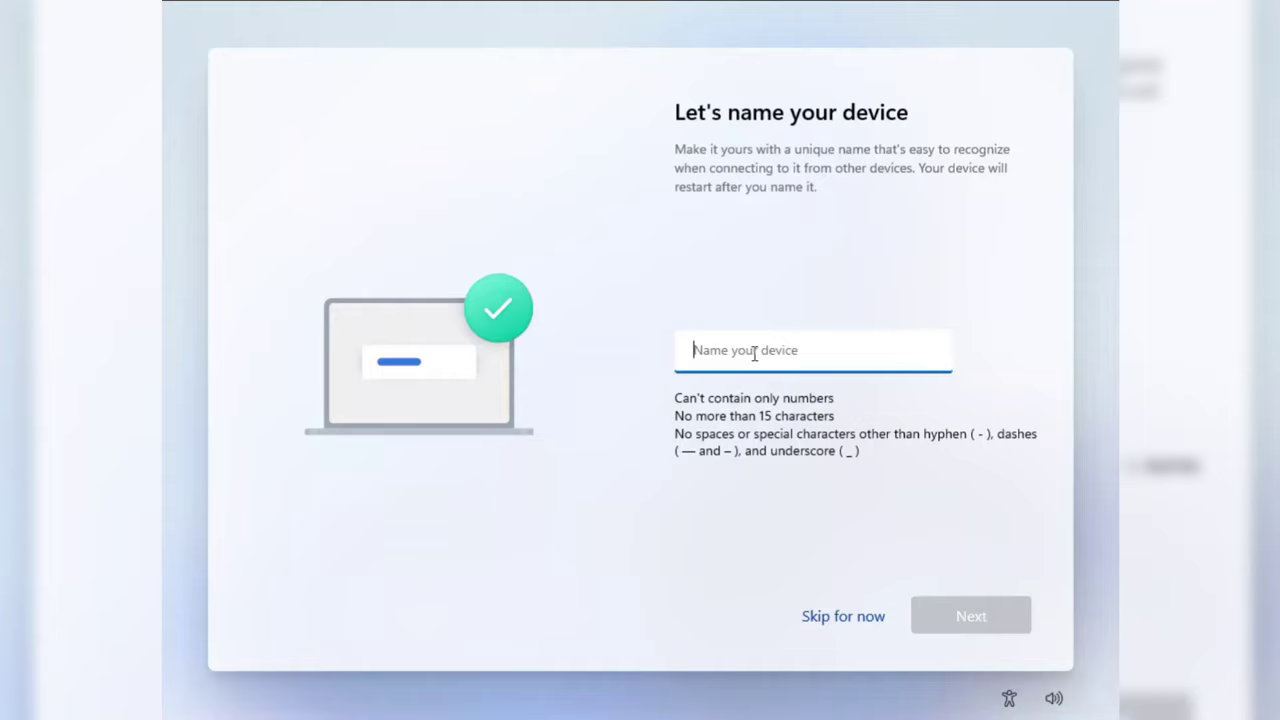
pyautogui.click(857, 616)
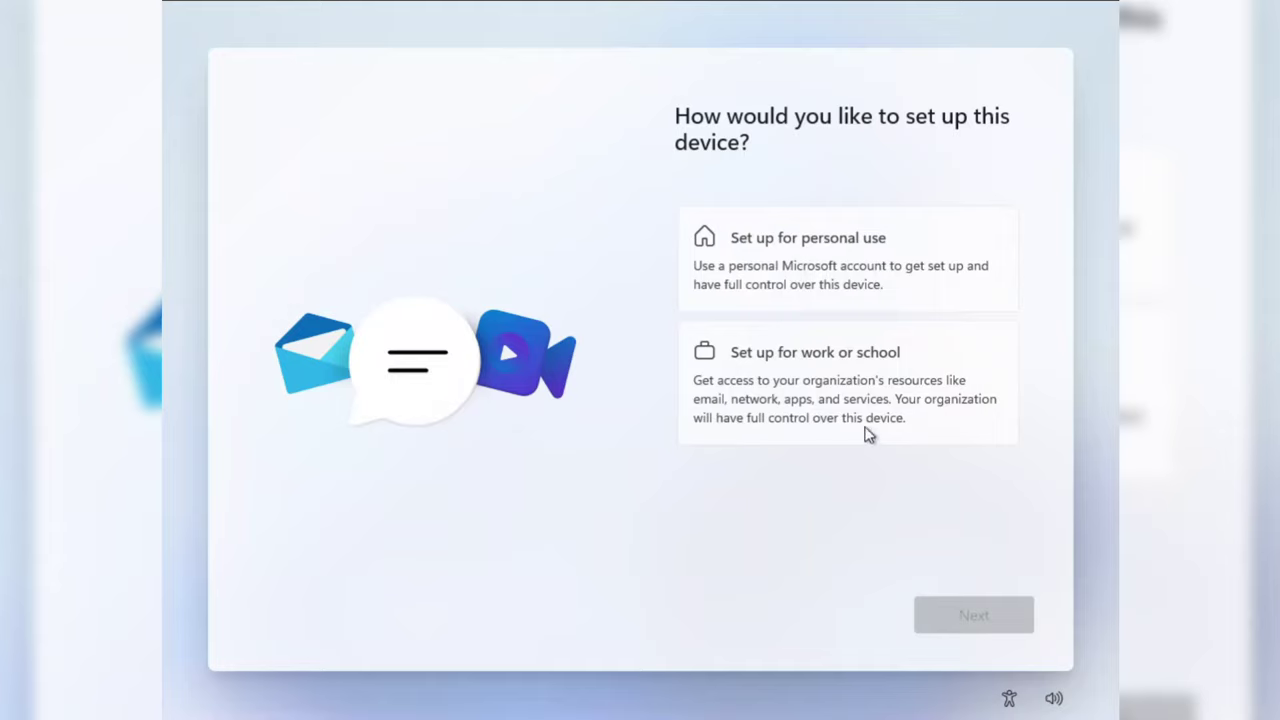
# - Set up the device for work or school using Domain join instead, leaving the local account's password blank
pyautogui.click(871, 387)
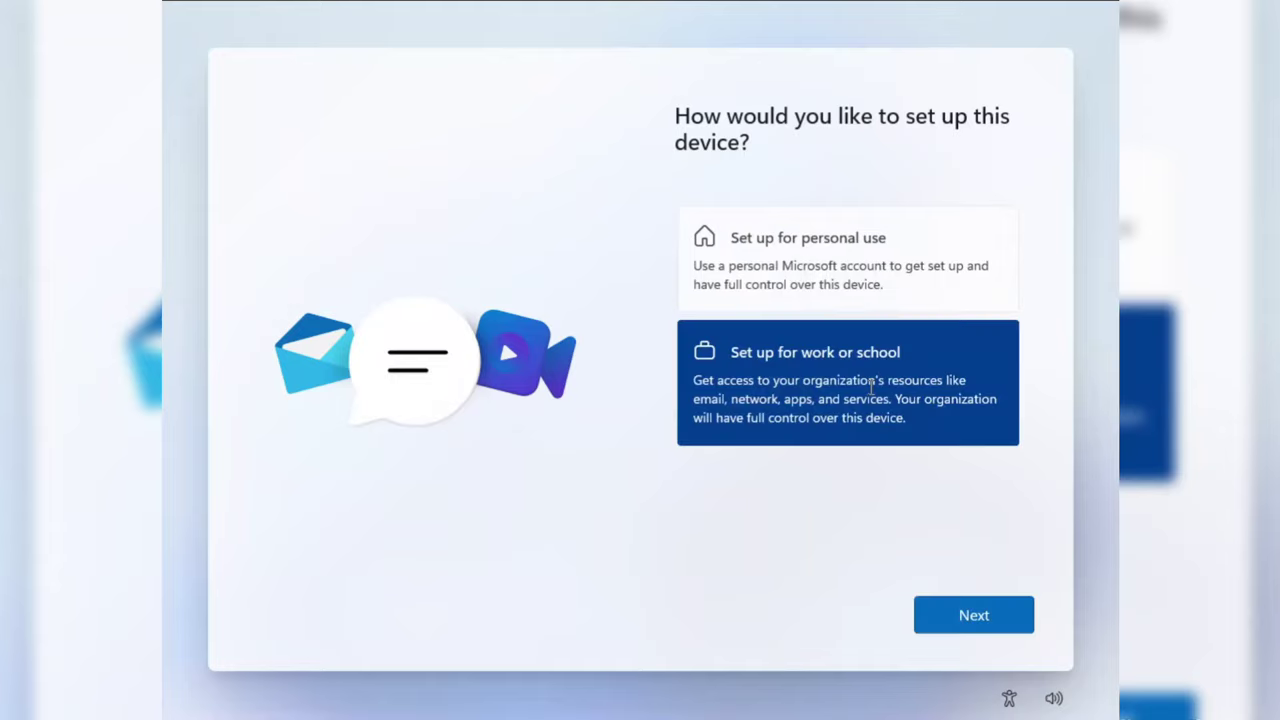
pyautogui.click(973, 615)
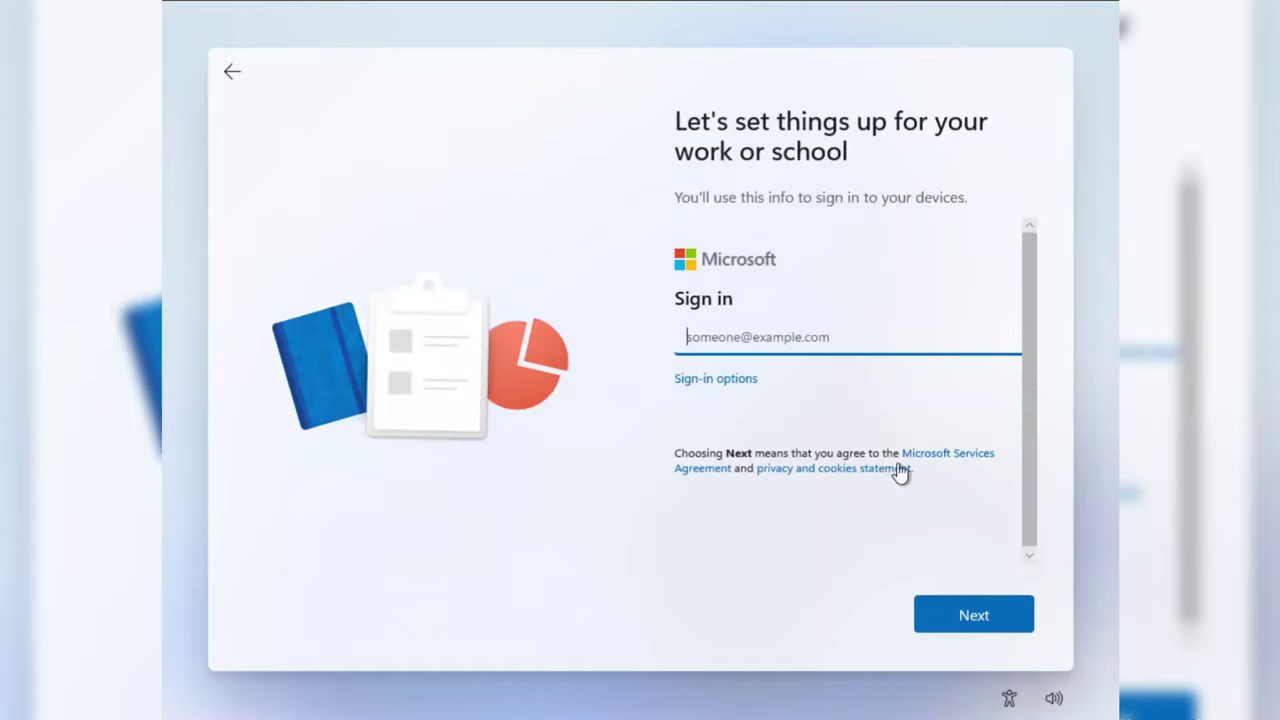
pyautogui.click(723, 380)
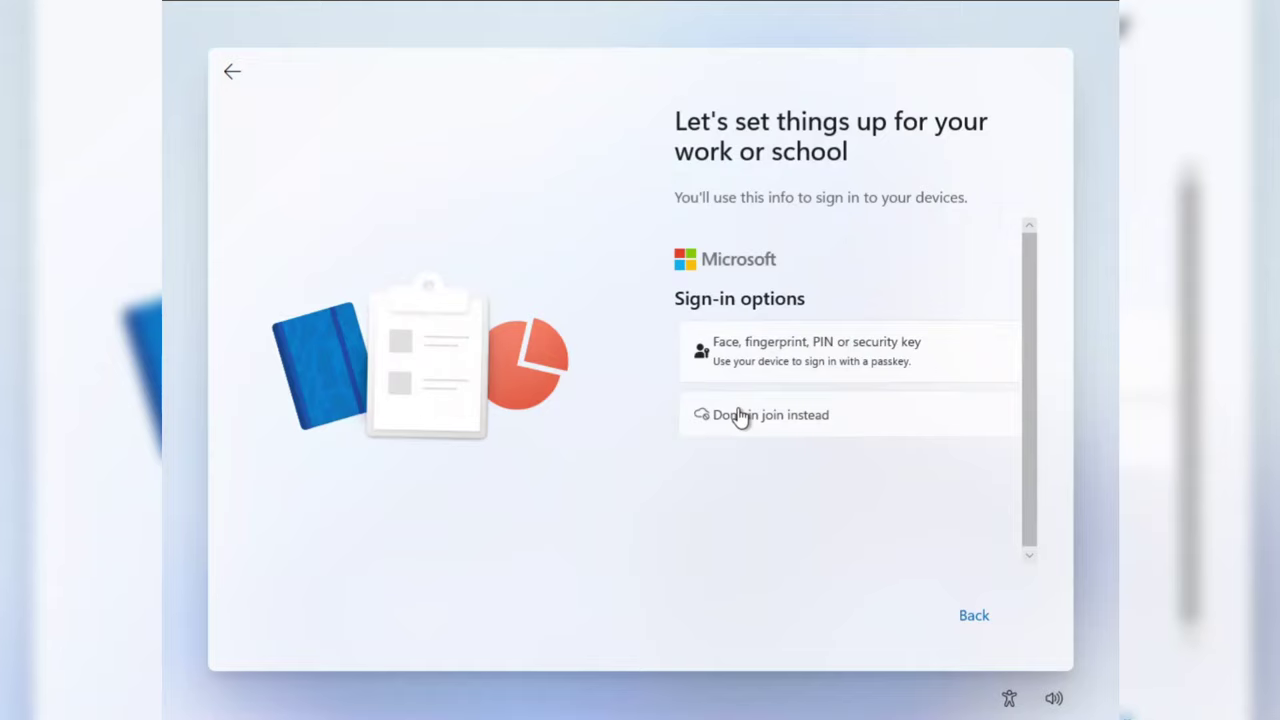
pyautogui.click(739, 415)
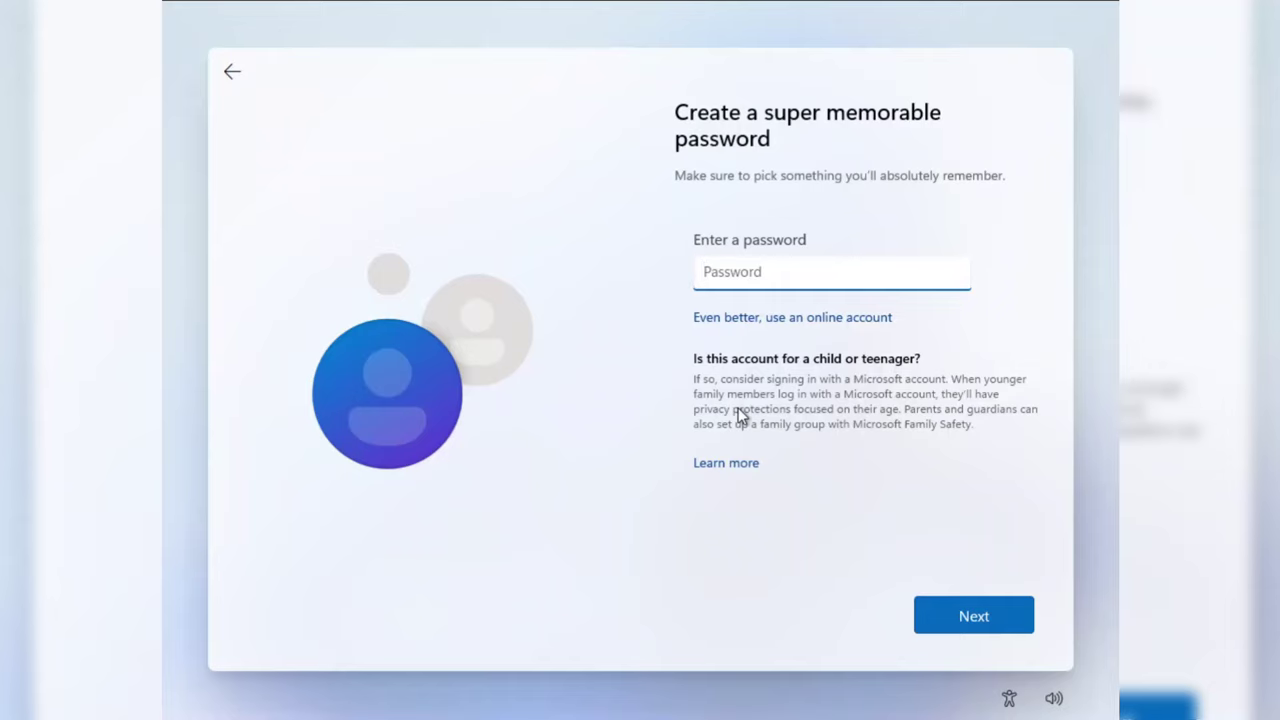
pyautogui.press('Return')
# - Refuse location use by Microsoft and apps and continue to the diagnostic data settings
pyautogui.click(782, 489)
pyautogui.click(965, 616)
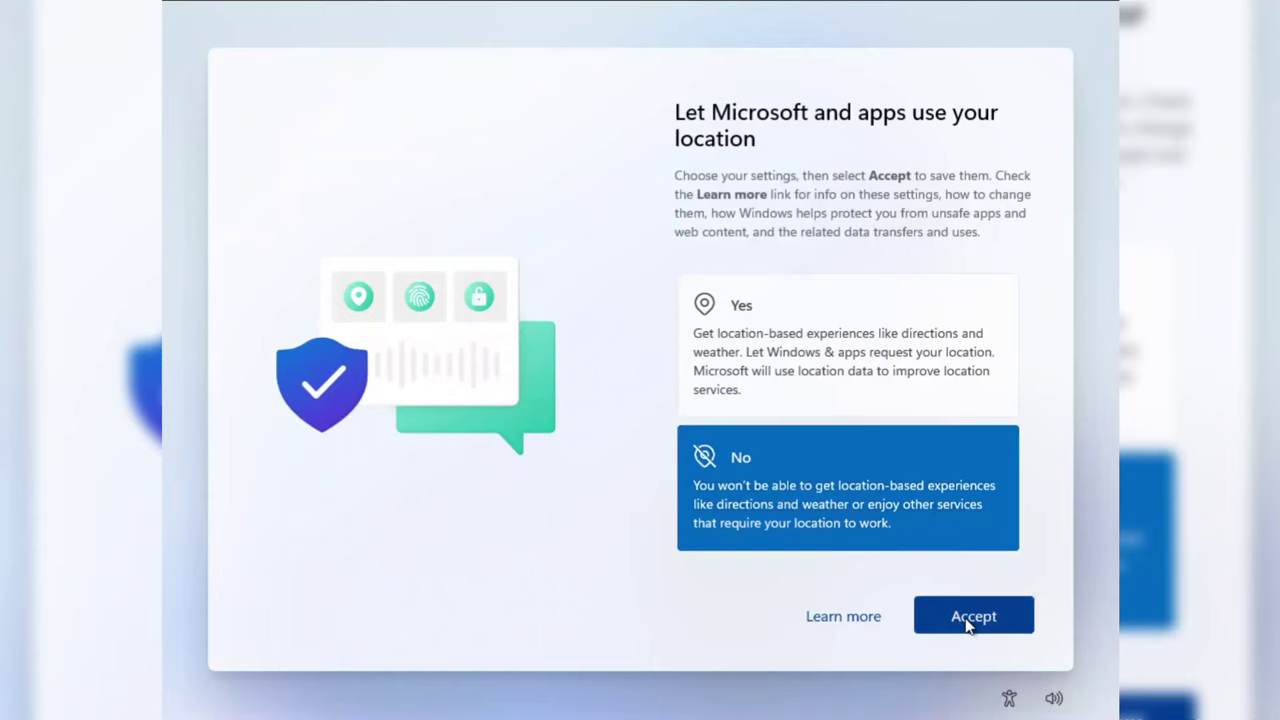
pyautogui.click(886, 457)
pyautogui.press('Return')
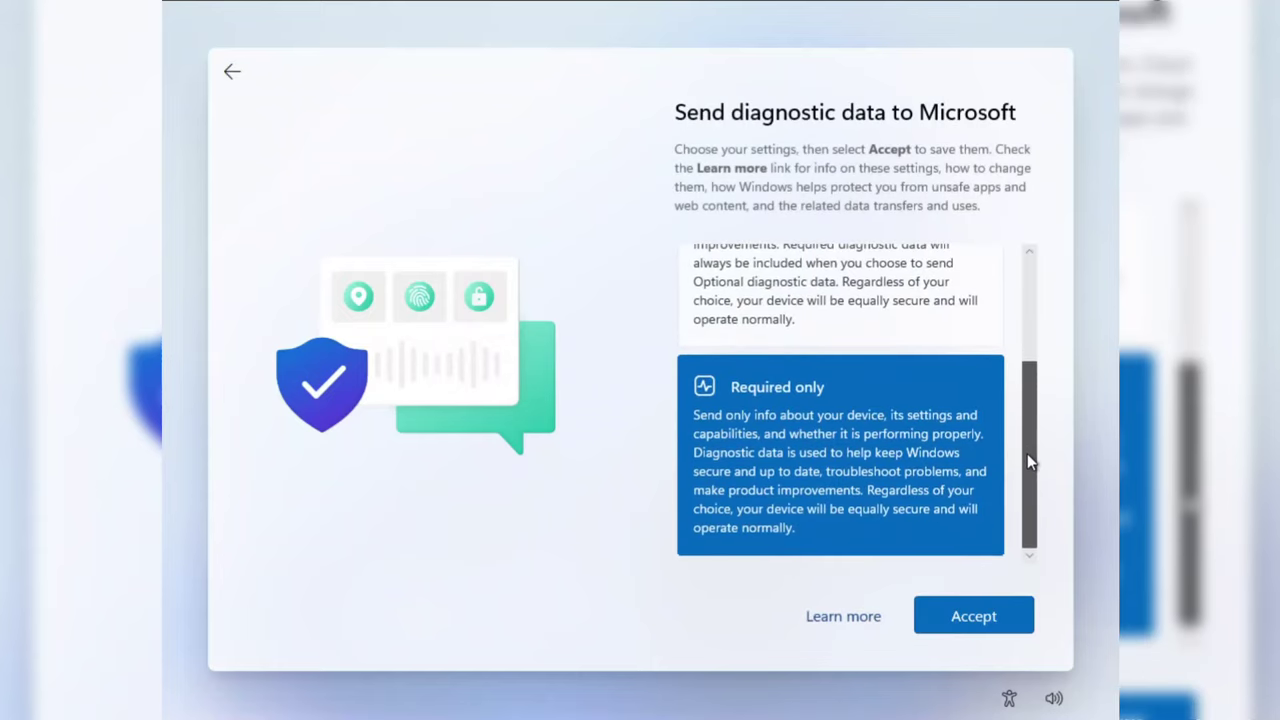
# - Accept Required only for diagnostic data and choose No for improving inking and typing
pyautogui.click(977, 614)
pyautogui.click(938, 445)
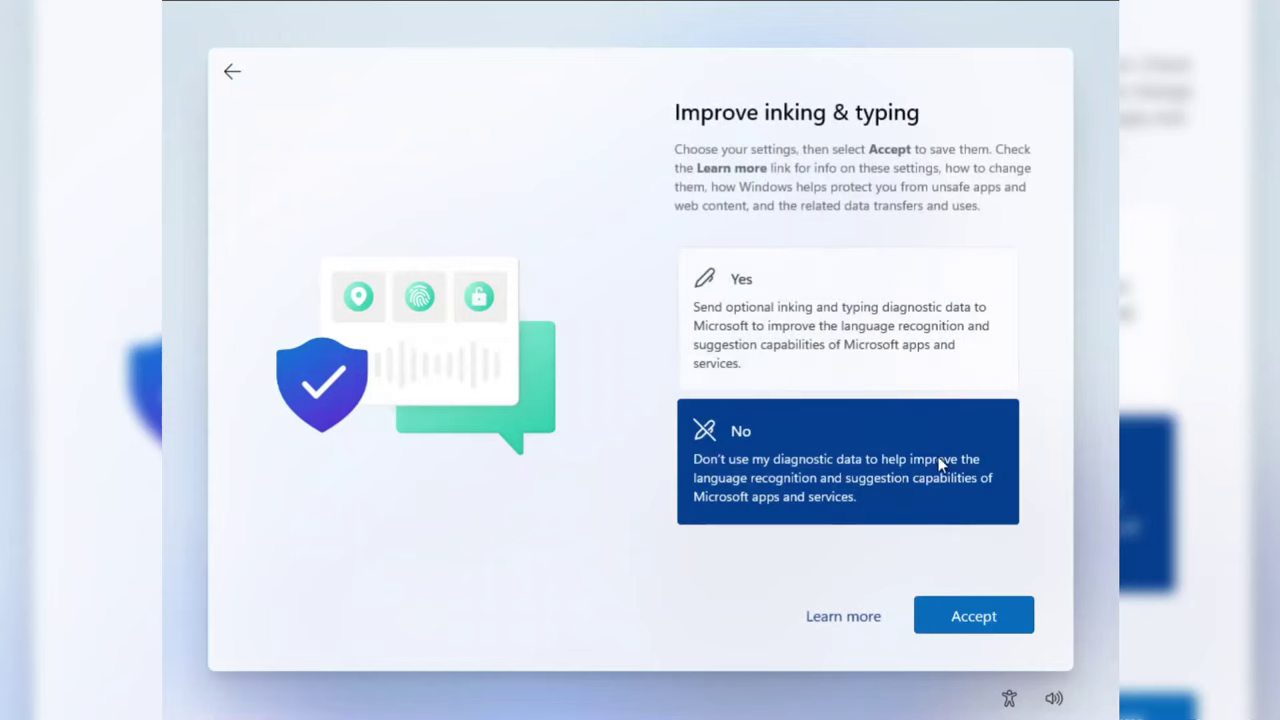